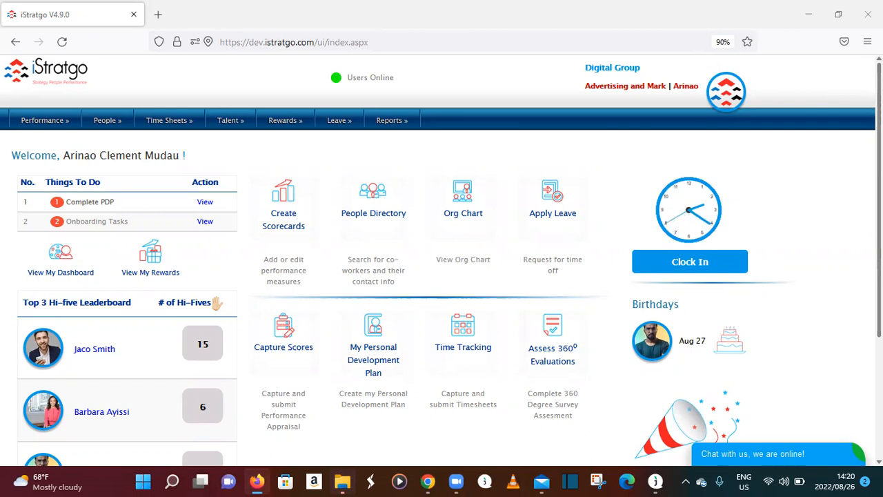
# Create a new scorecard from the My Signed-Off Scorecards page and add a blank performance measure row.
pyautogui.moveTo(41, 122)
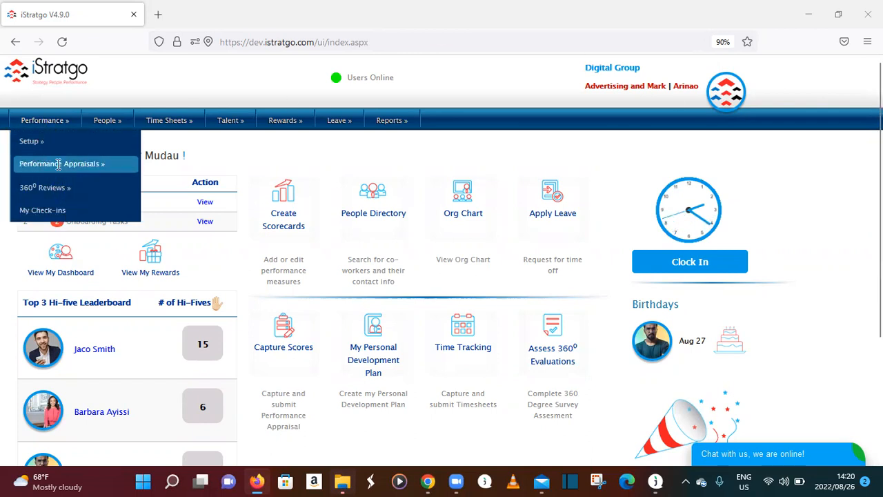
pyautogui.moveTo(59, 164)
pyautogui.click(231, 211)
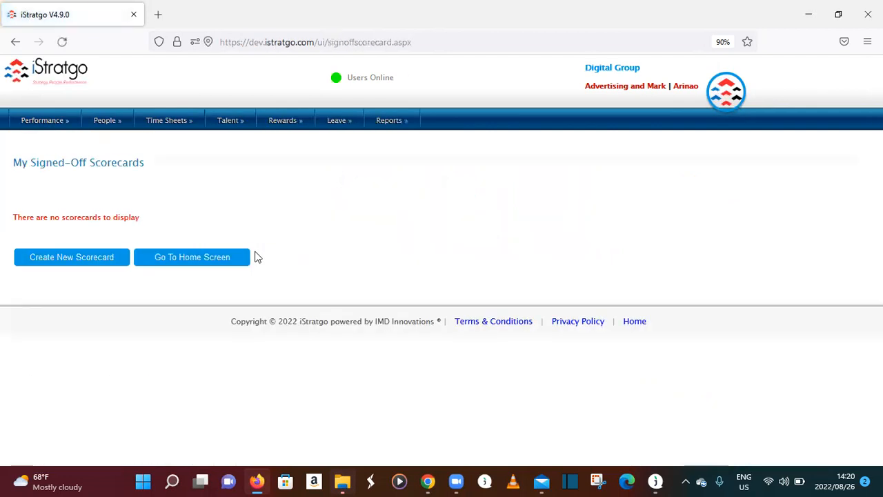
pyautogui.click(65, 262)
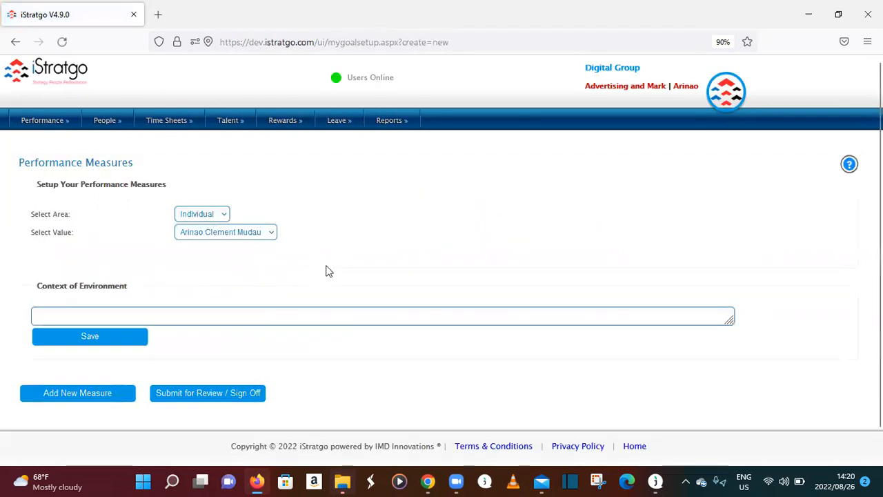
pyautogui.scroll(-1, 328, 271)
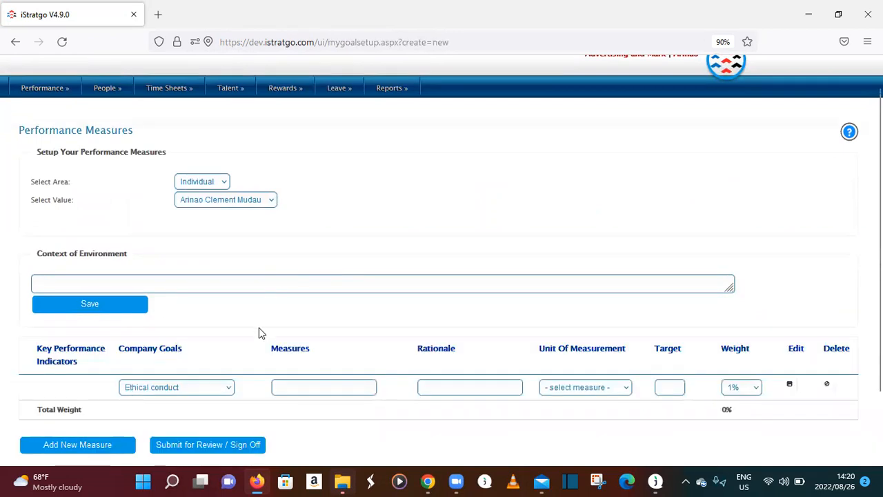
pyautogui.scroll(-2, 260, 331)
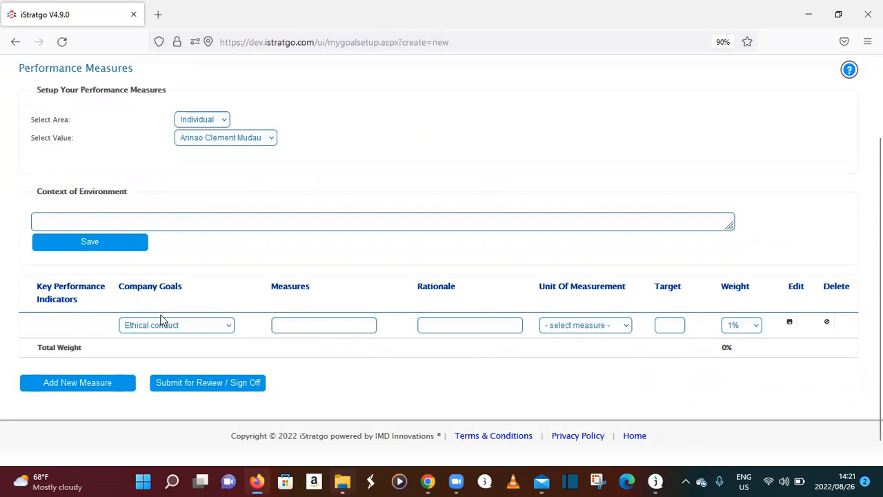
# Set the new measure's company goal to "Create a culture of excellence".
pyautogui.click(231, 328)
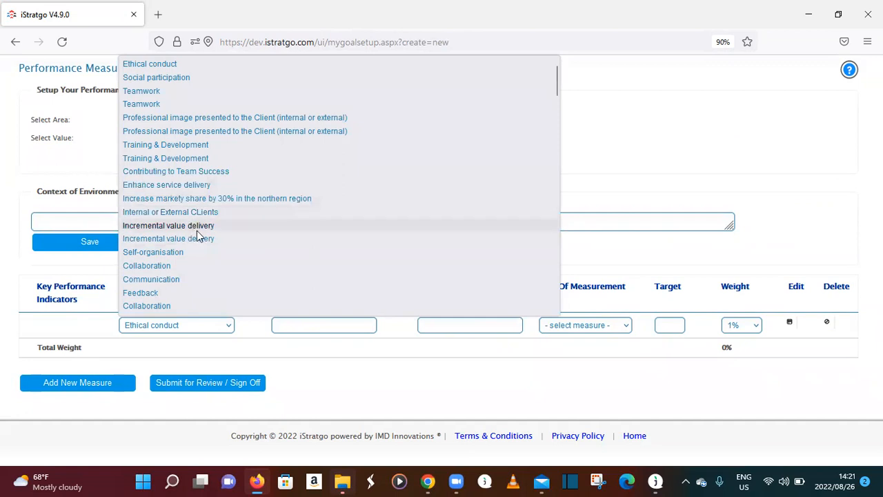
pyautogui.scroll(-2, 196, 233)
pyautogui.scroll(-2, 207, 242)
pyautogui.scroll(-2, 238, 247)
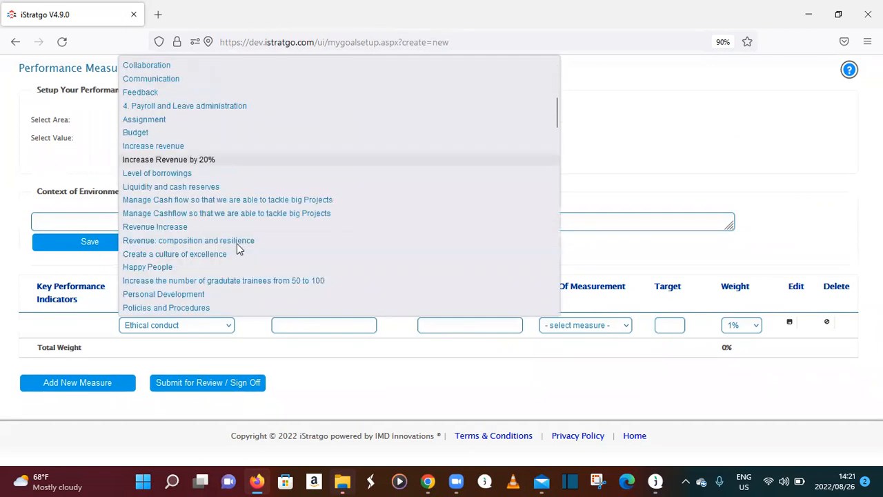
pyautogui.scroll(-2, 237, 244)
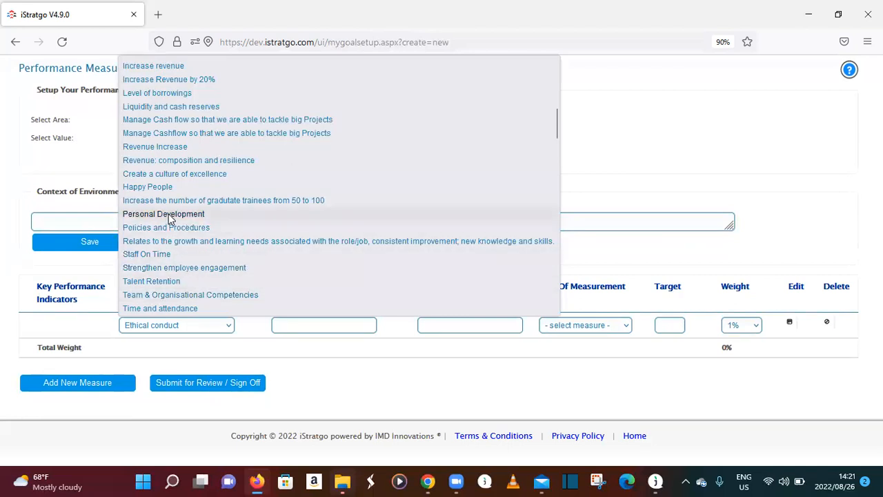
pyautogui.click(173, 174)
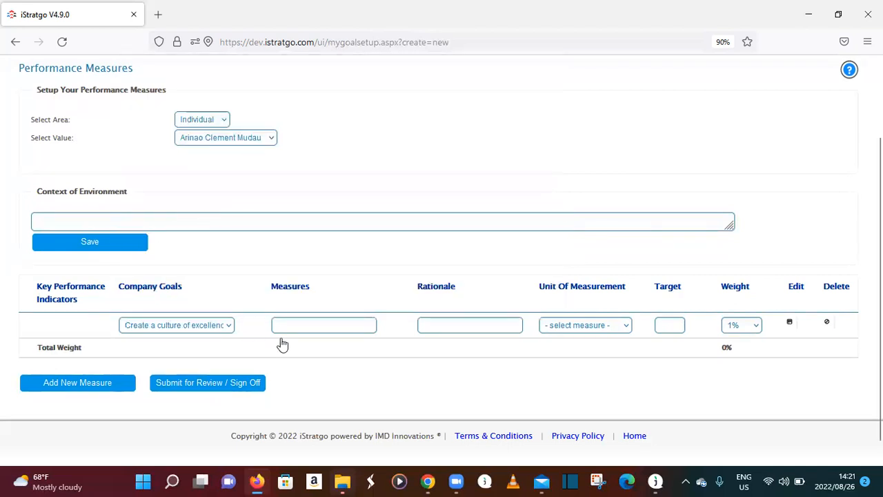
# Enter "create a culture of excellence" as the measure for the selected company goal.
pyautogui.click(334, 325)
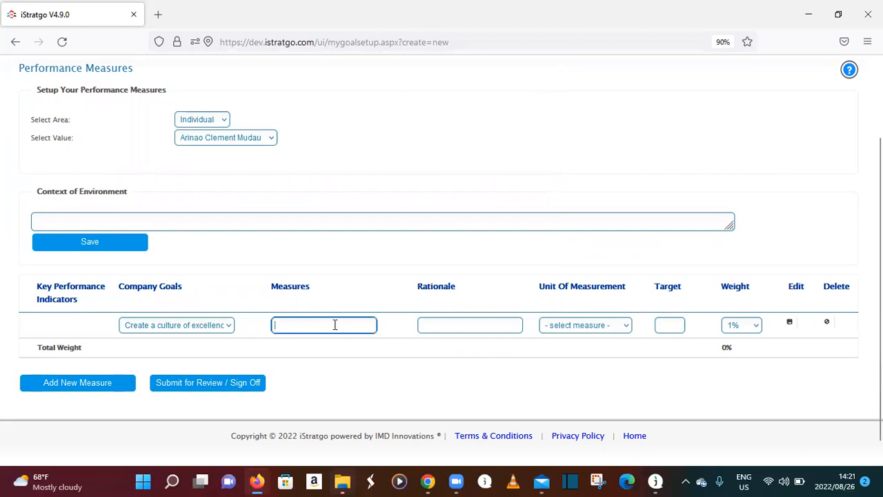
pyautogui.click(129, 329)
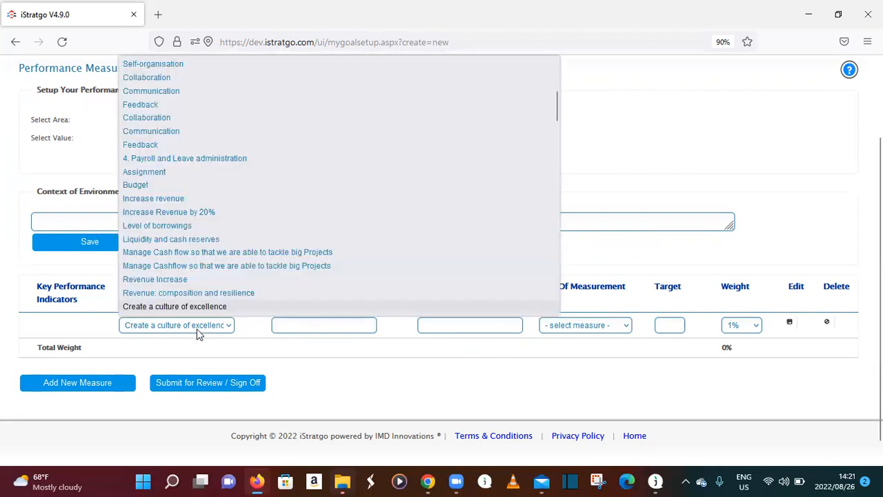
pyautogui.click(208, 329)
pyautogui.click(308, 327)
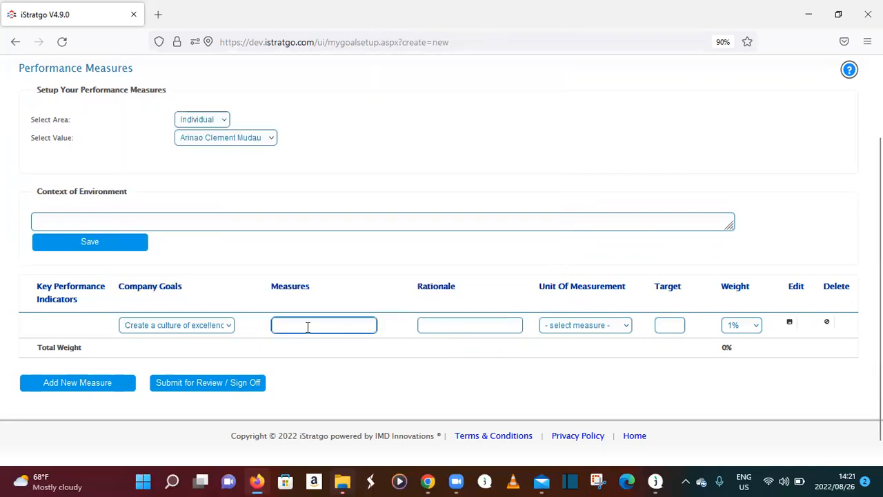
pyautogui.press('BackSpace')
pyautogui.press('BackSpace')
pyautogui.press('BackSpace')
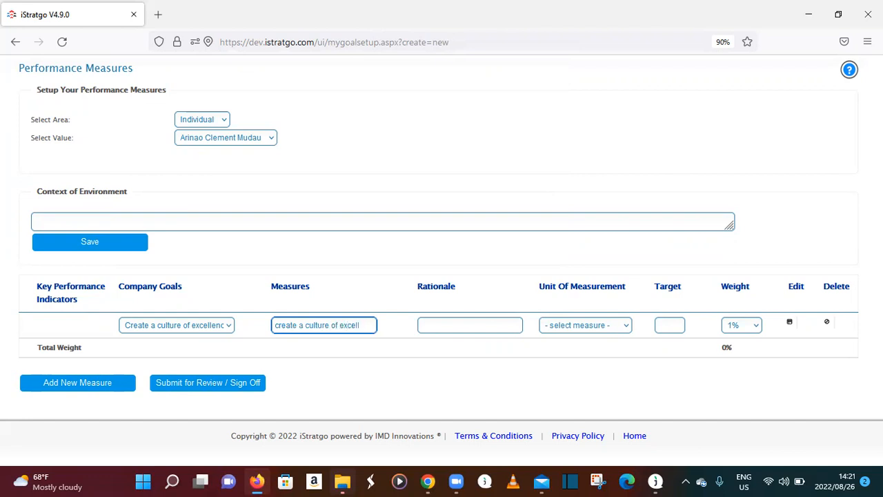
pyautogui.write('nce')
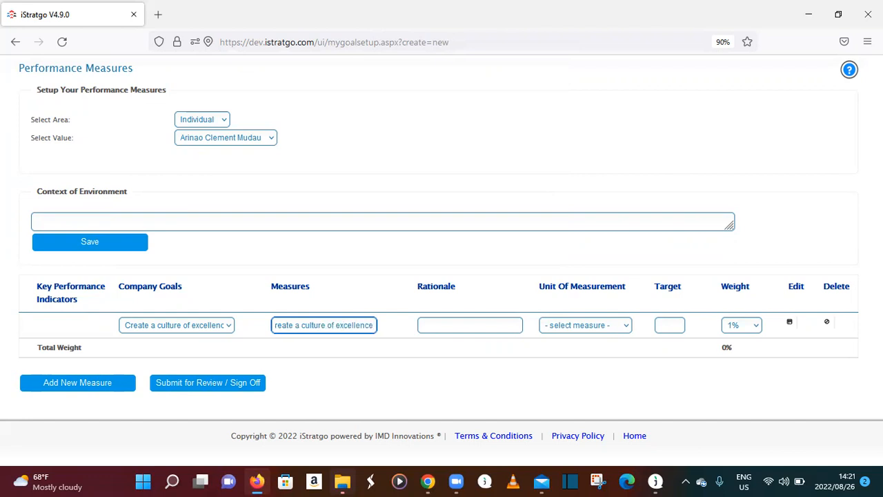
# Set the first measure's unit of measurement to Score Rating Scale and its target to 5.
pyautogui.click(626, 329)
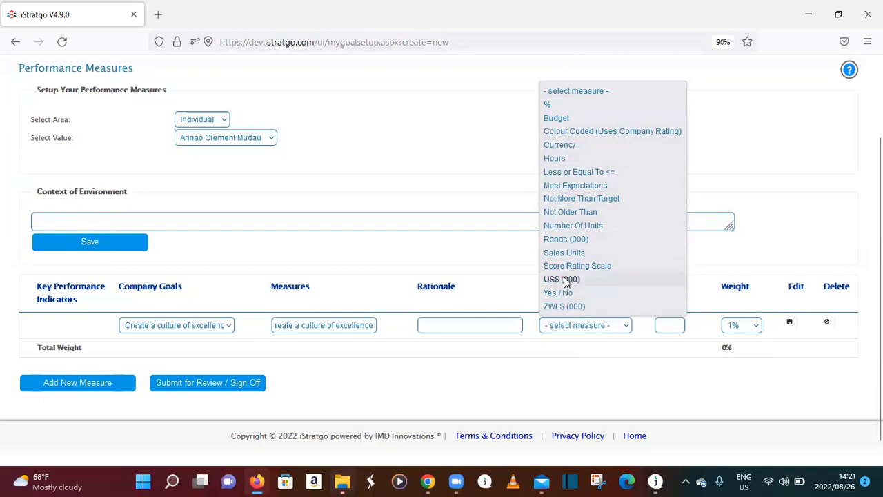
pyautogui.click(590, 267)
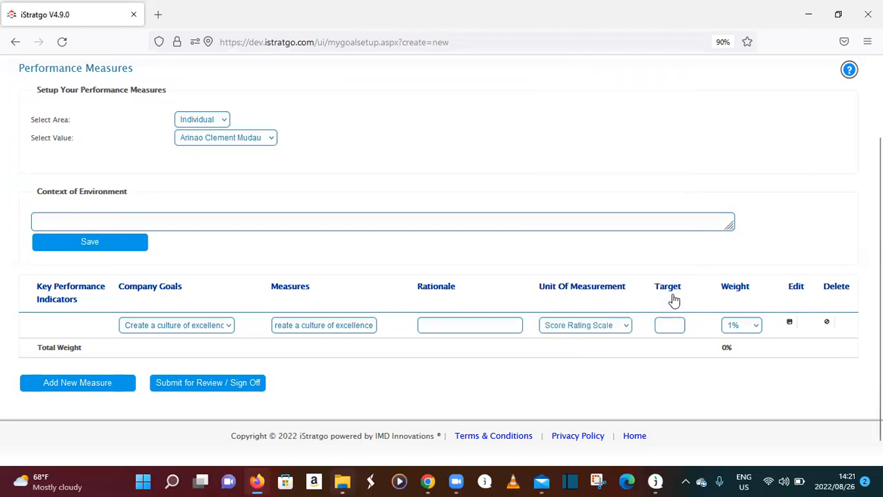
pyautogui.click(673, 327)
pyautogui.write('5')
# Set the first measure's weight to 50% and save the row.
pyautogui.click(755, 326)
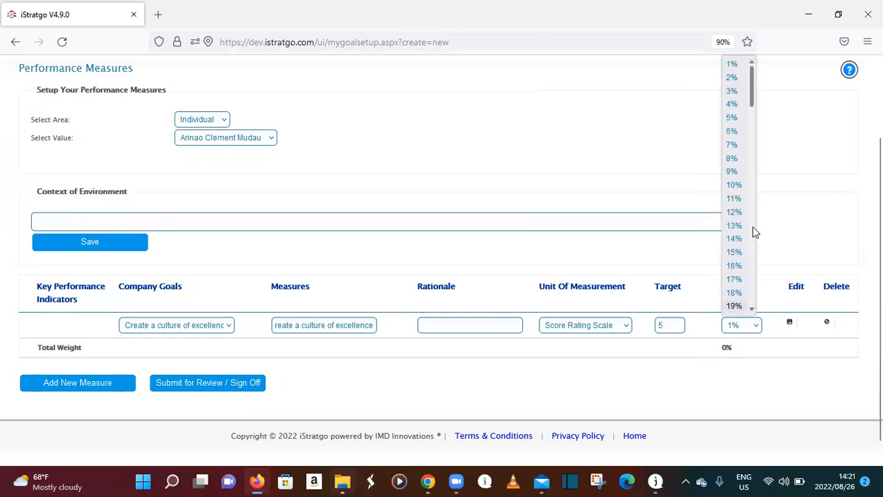
pyautogui.moveTo(756, 109); pyautogui.dragTo(759, 188)
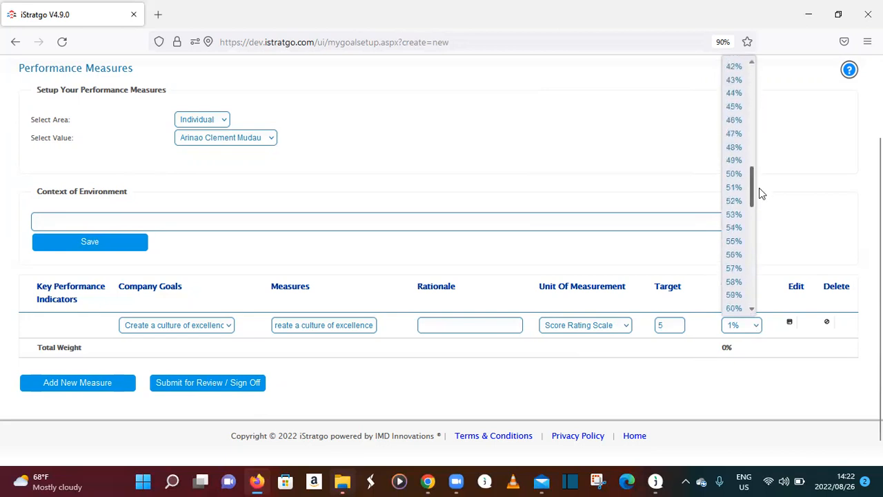
pyautogui.click(736, 174)
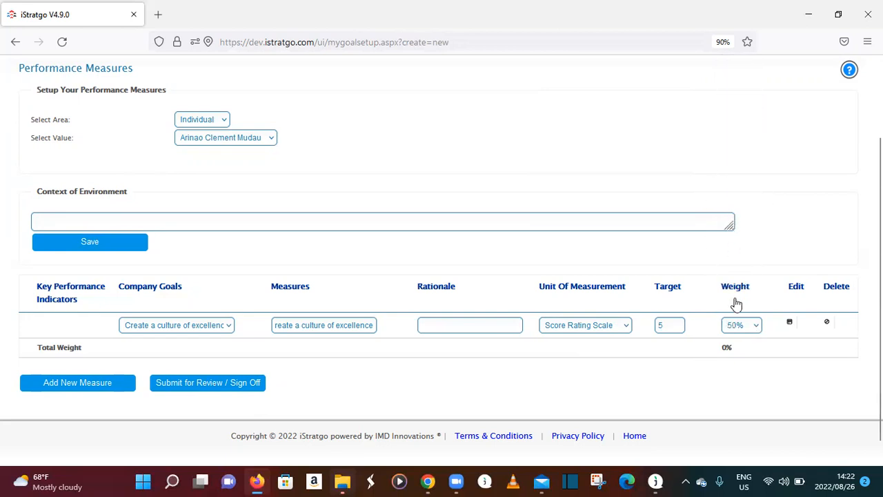
pyautogui.scroll(-1, 718, 314)
pyautogui.click(790, 300)
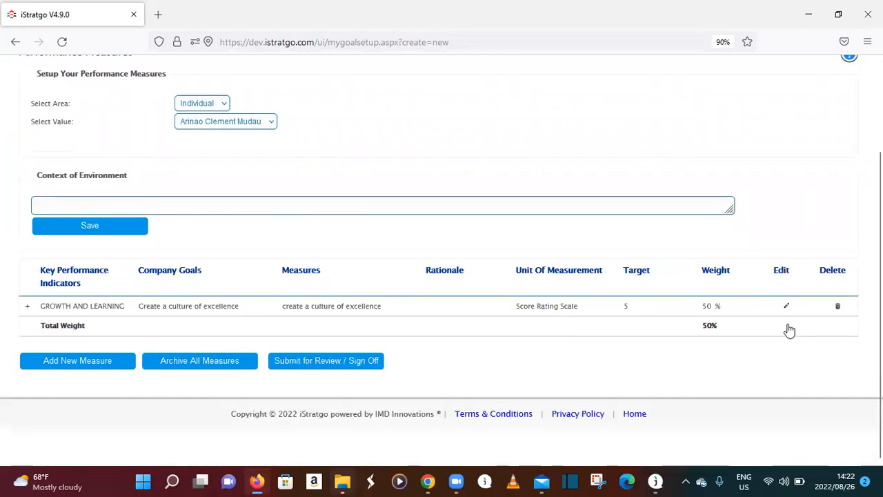
# Add a second measure row with the company goal "Happy People".
pyautogui.click(82, 369)
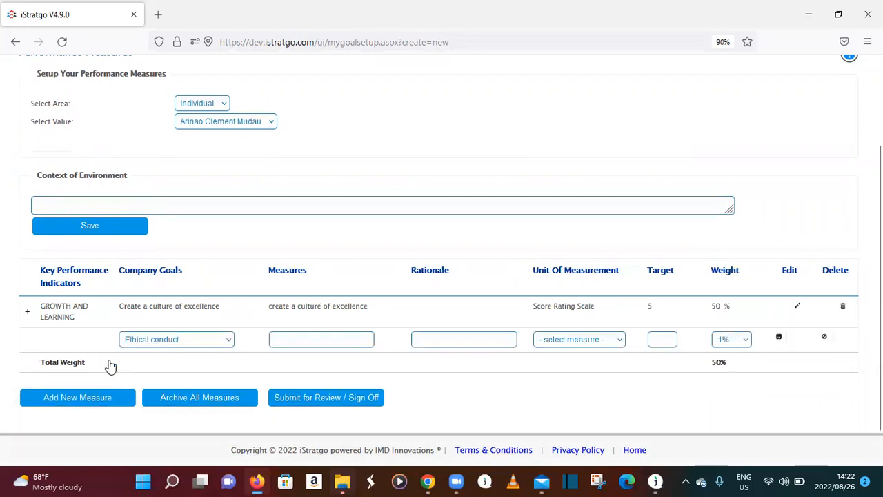
pyautogui.click(229, 340)
pyautogui.scroll(-6, 198, 225)
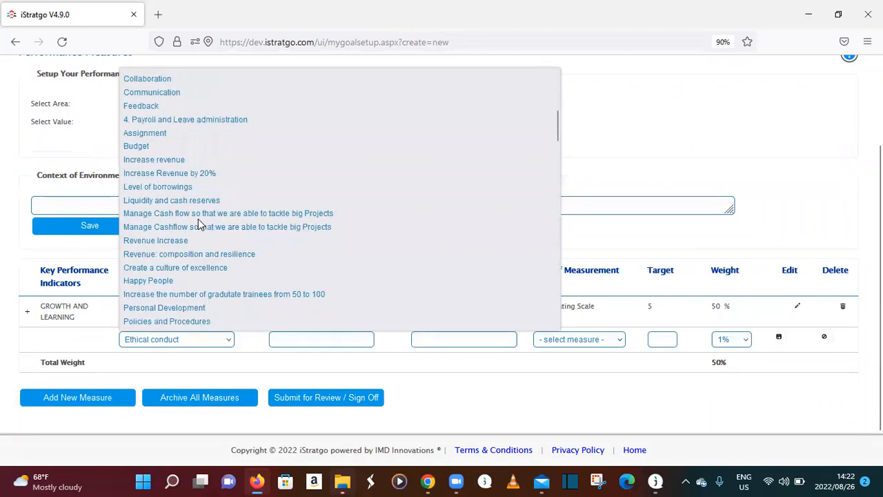
pyautogui.click(171, 283)
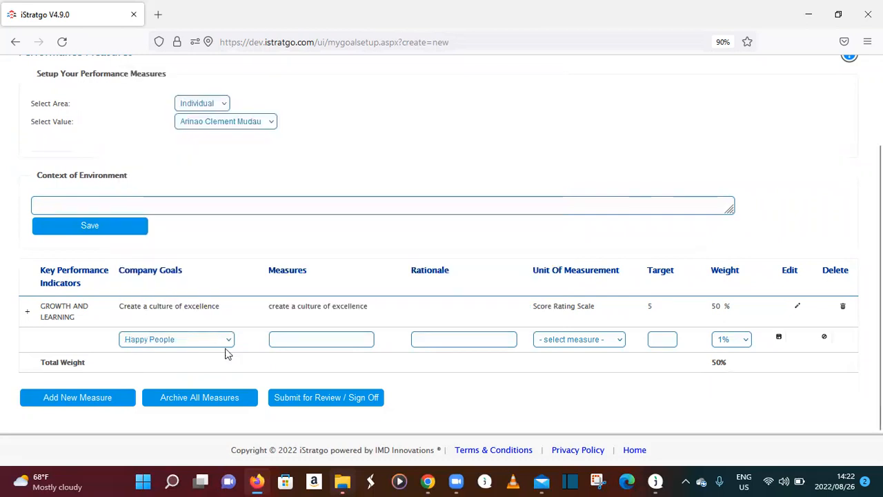
# Enter "Retain 100& of customers" as the measure for the Happy People goal.
pyautogui.click(301, 342)
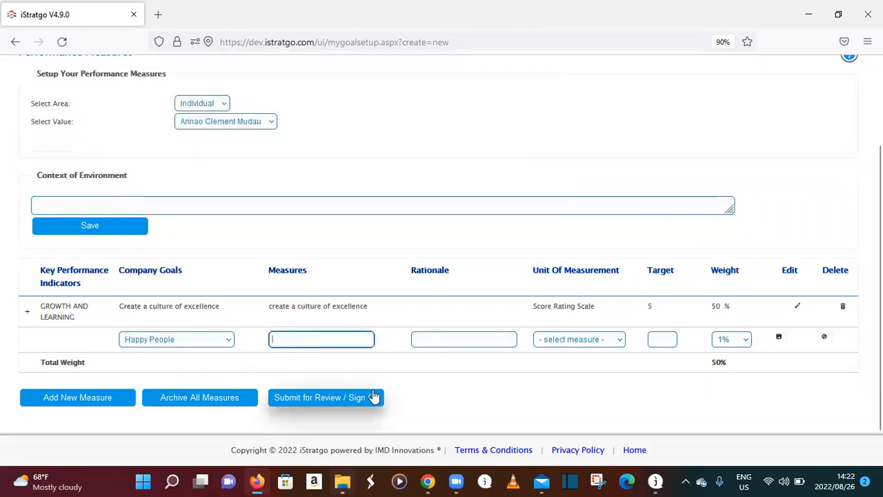
pyautogui.write('Reat')
pyautogui.press('BackSpace')
pyautogui.write('ain 100')
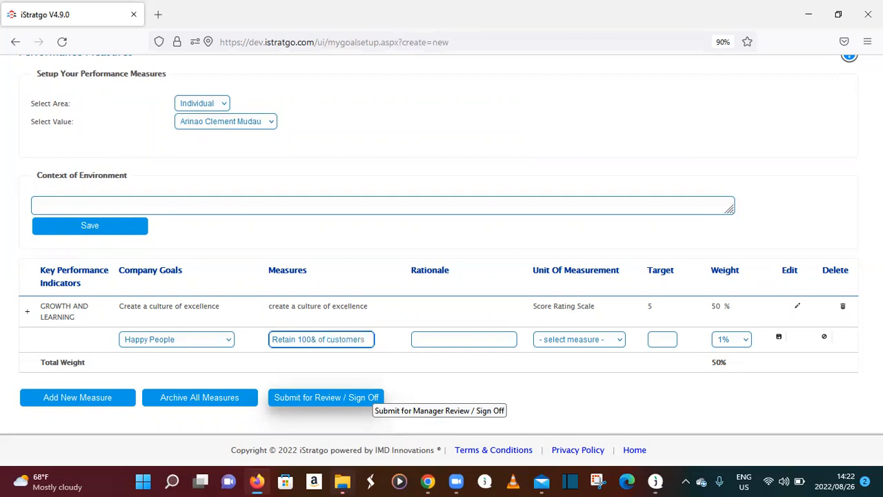
# Set the Happy People measure's unit of measurement to Score Rating Scale and its target to 5.
pyautogui.click(623, 345)
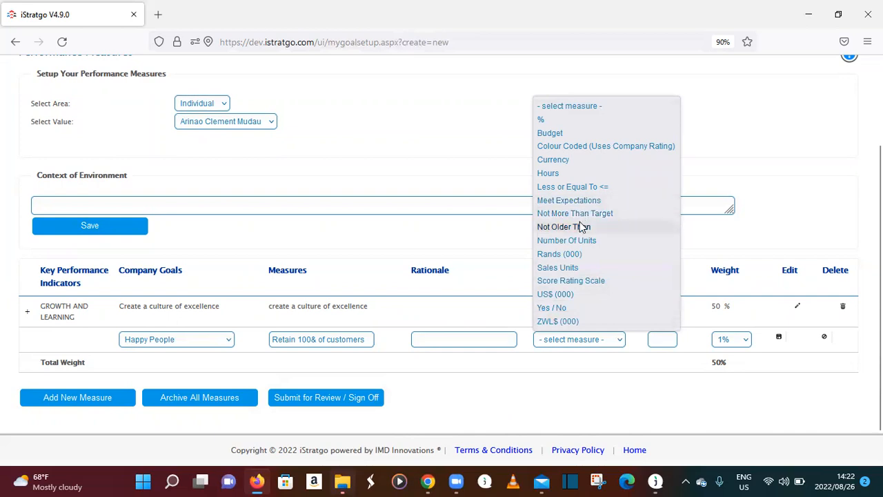
pyautogui.click(585, 281)
pyautogui.click(661, 338)
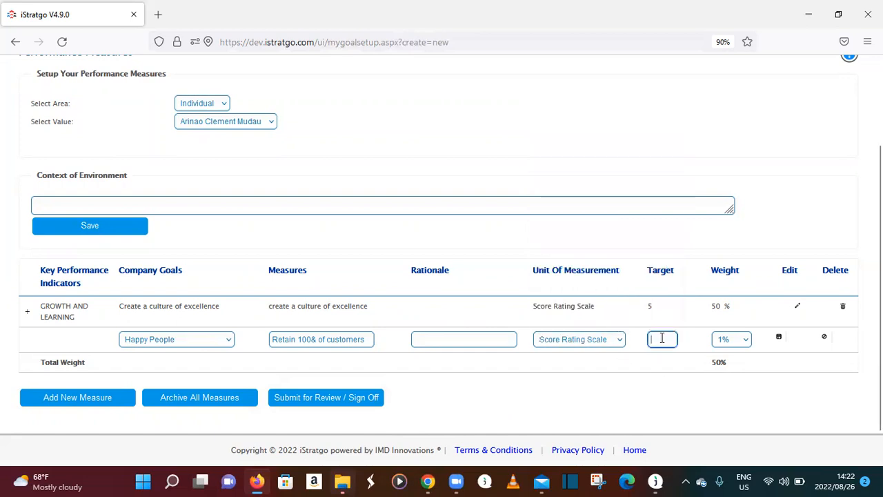
pyautogui.write('5')
# Set the Happy People measure's weight to 50%.
pyautogui.click(745, 339)
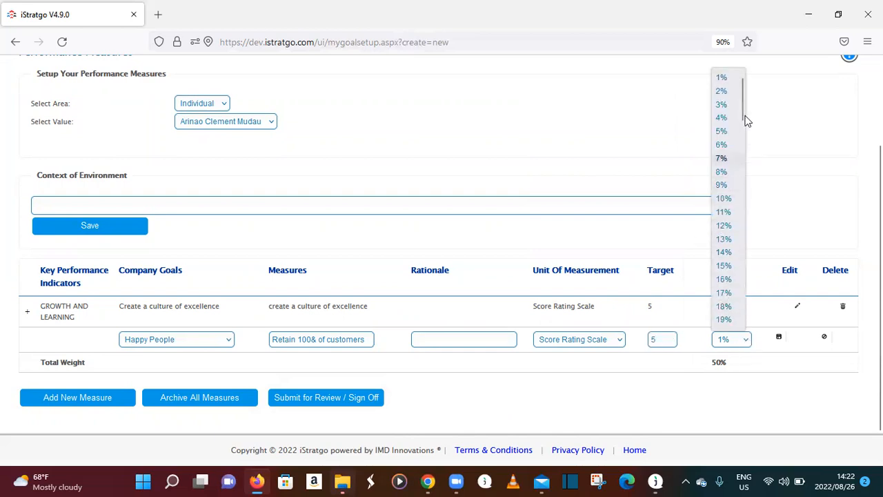
pyautogui.moveTo(743, 96); pyautogui.dragTo(692, 259)
pyautogui.scroll(8, 740, 220)
pyautogui.scroll(-8, 722, 261)
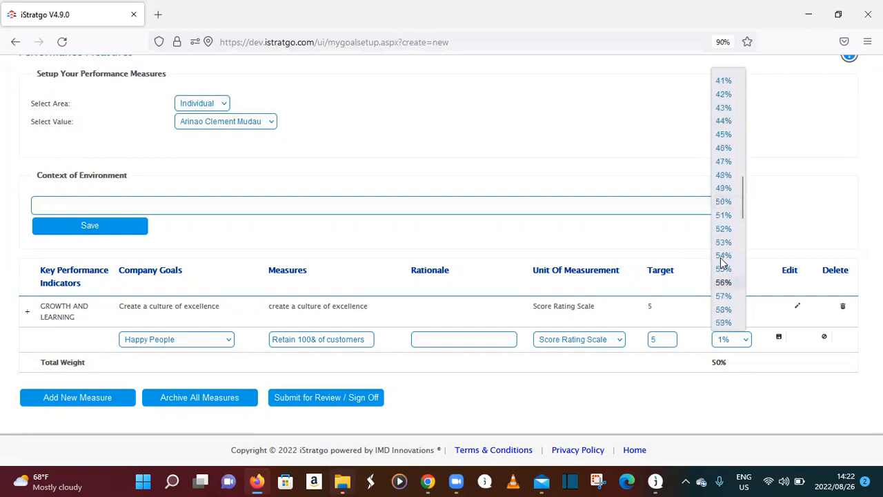
pyautogui.click(724, 201)
# Save the Happy People measure and submit the scorecard for review and sign-off.
pyautogui.scroll(-1, 714, 372)
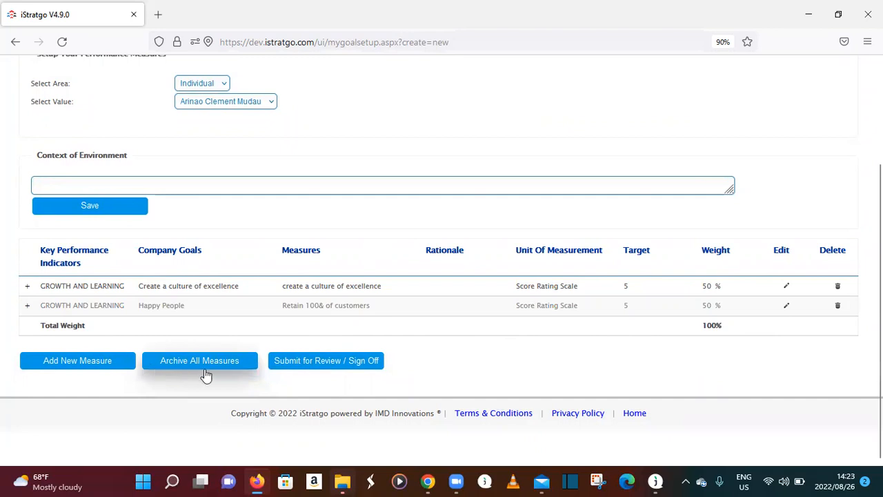
pyautogui.click(325, 363)
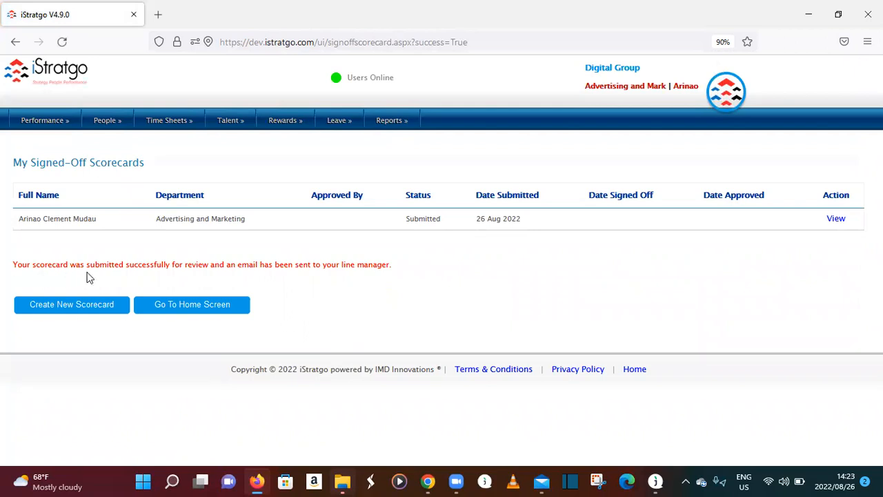
# Switch to the line manager's iStratgo session in Chrome and open the employee's submitted scorecard for review.
pyautogui.click(428, 481)
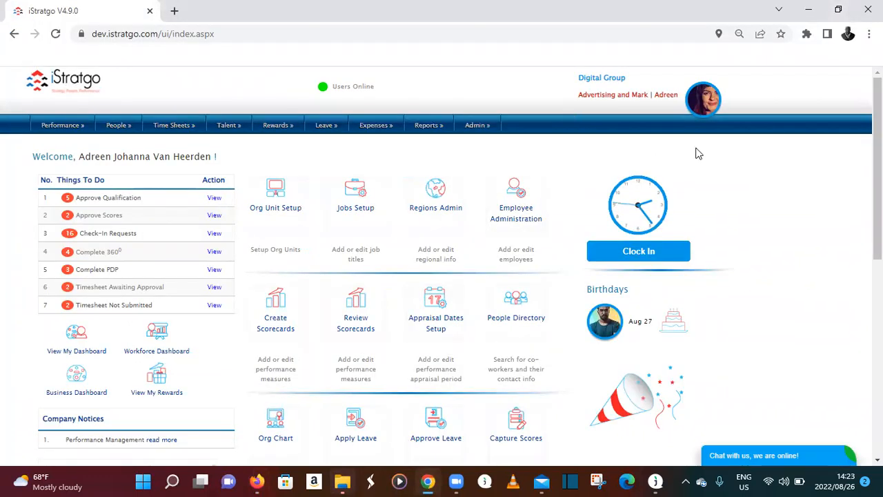
pyautogui.click(705, 126)
pyautogui.click(69, 82)
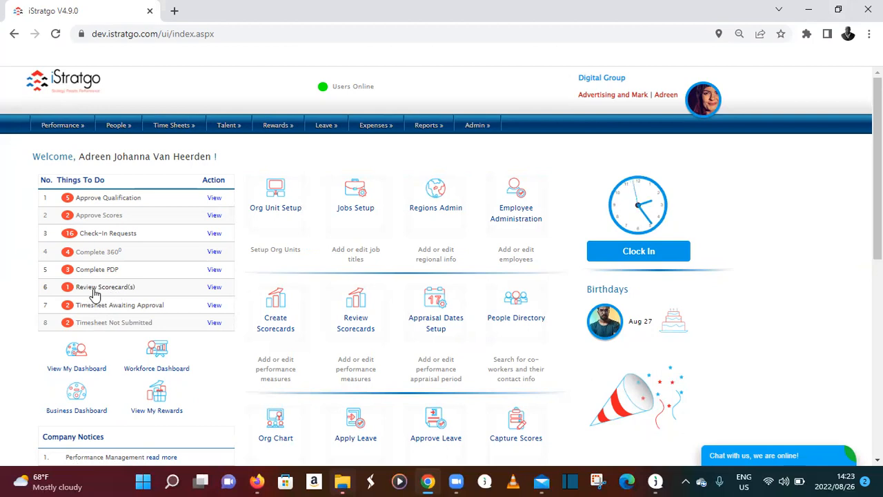
pyautogui.click(215, 287)
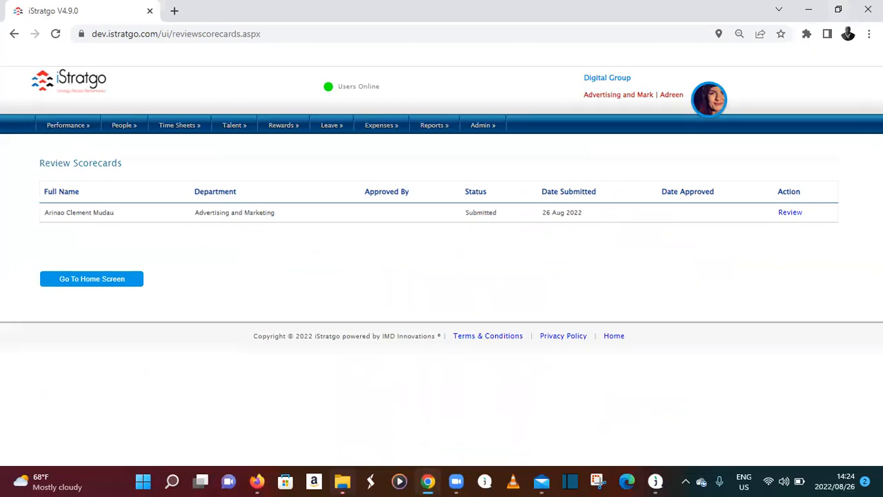
pyautogui.click(792, 214)
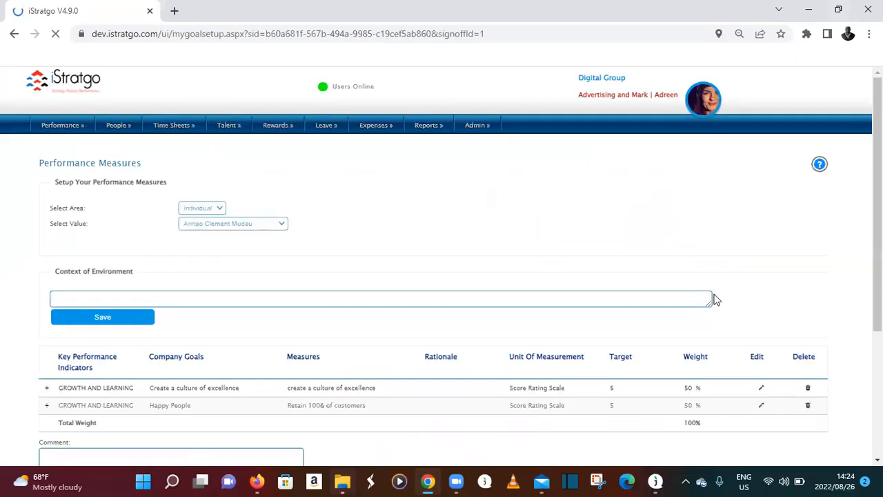
# Add the manager comment "Doing a great job. Keep it up" to the scorecard and submit it as a review.
pyautogui.scroll(-3, 694, 260)
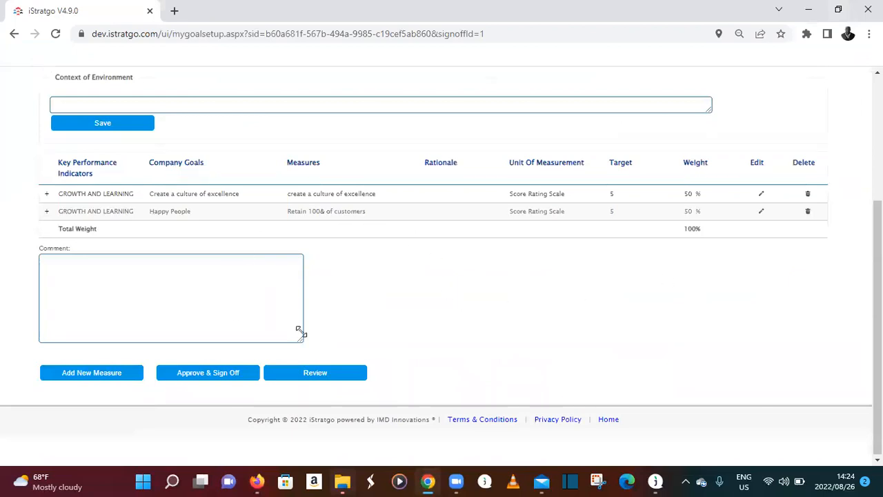
pyautogui.scroll(1, 396, 327)
pyautogui.click(153, 352)
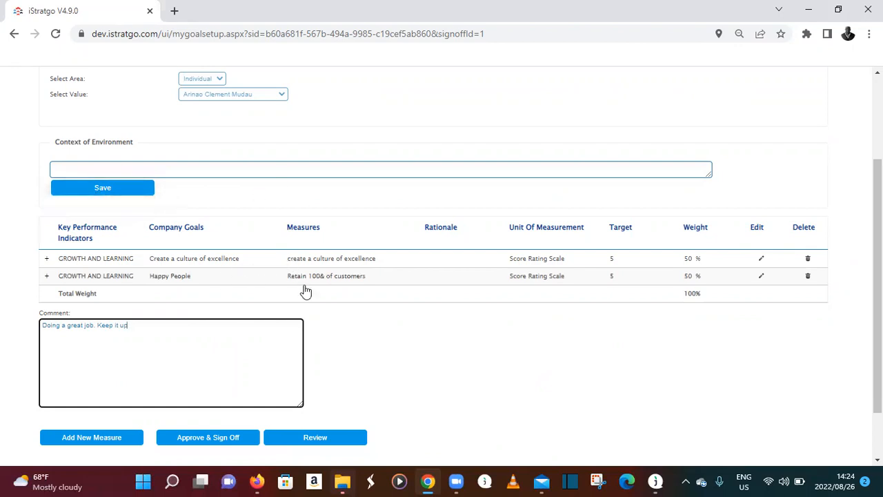
pyautogui.scroll(-1, 293, 228)
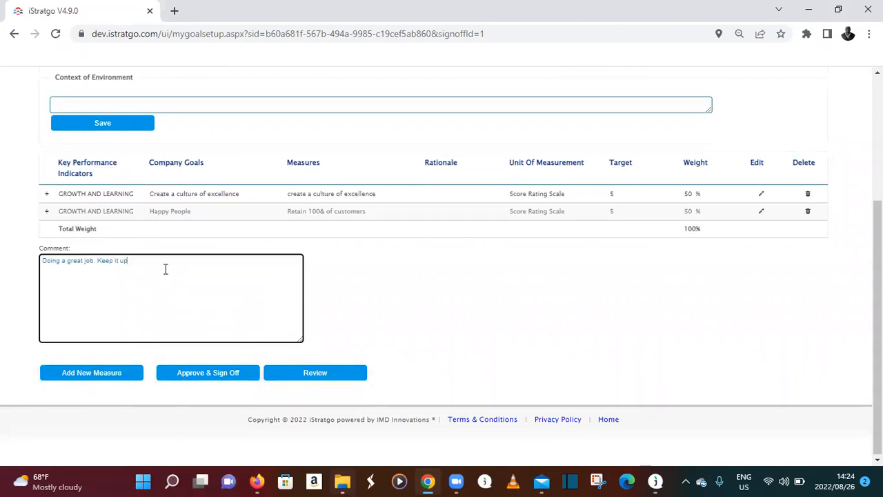
pyautogui.click(314, 375)
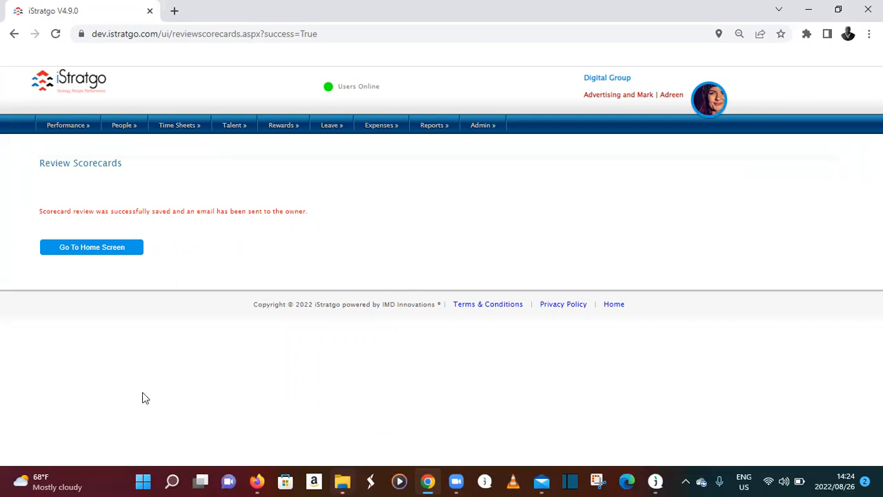
# Switch to the employee's iStratgo session in Firefox and view the manager-reviewed scorecard with its comment.
pyautogui.click(256, 481)
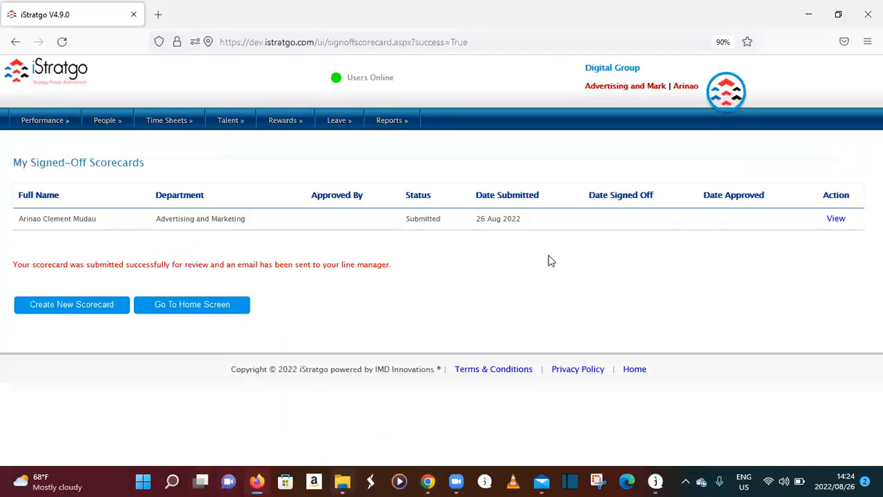
pyautogui.click(74, 60)
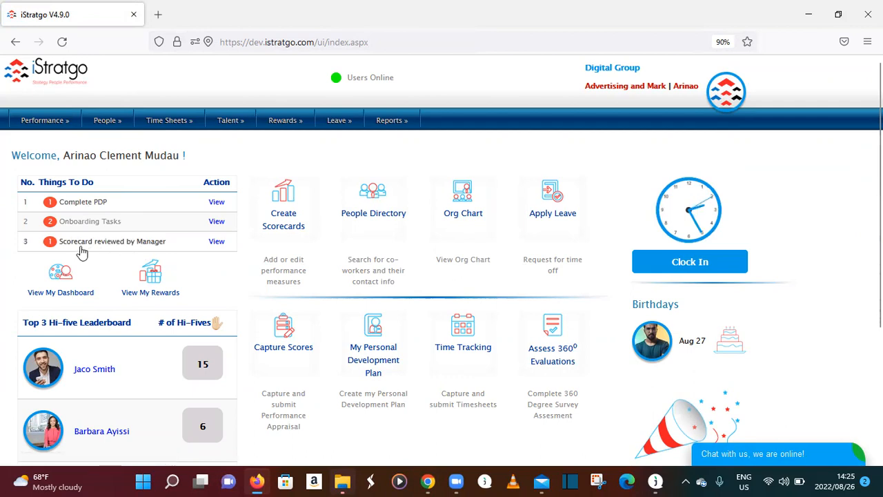
pyautogui.click(216, 242)
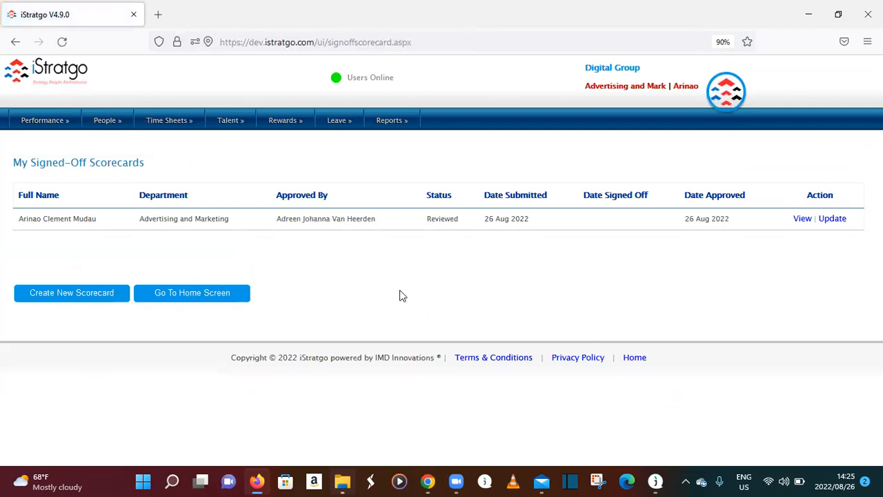
pyautogui.click(805, 221)
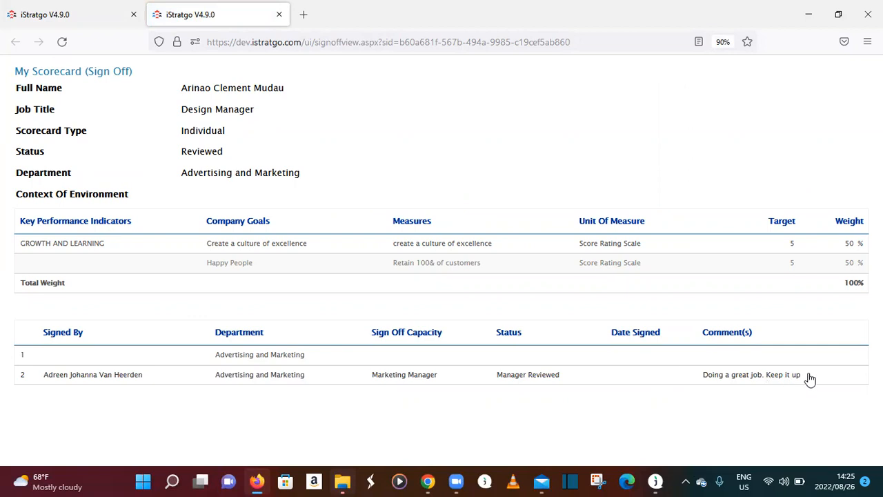
pyautogui.click(279, 15)
# Open the reviewed scorecard for updating and resubmit it for manager review and sign-off.
pyautogui.click(823, 230)
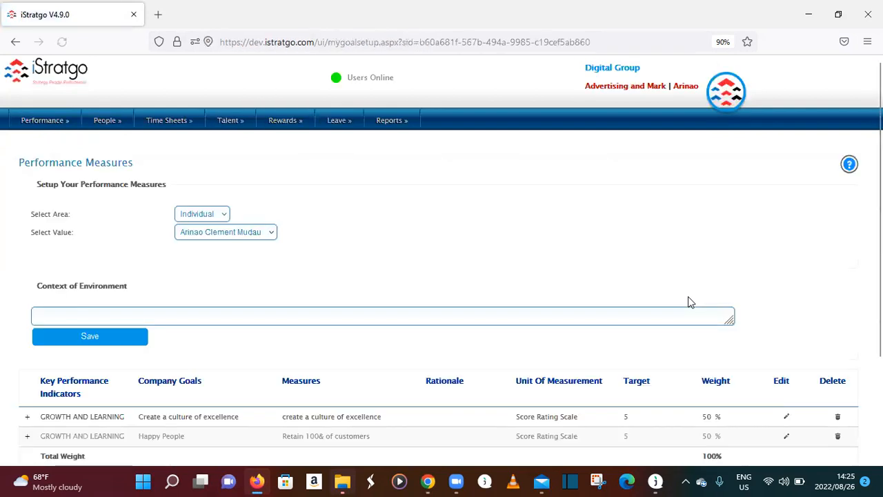
pyautogui.scroll(-3, 687, 301)
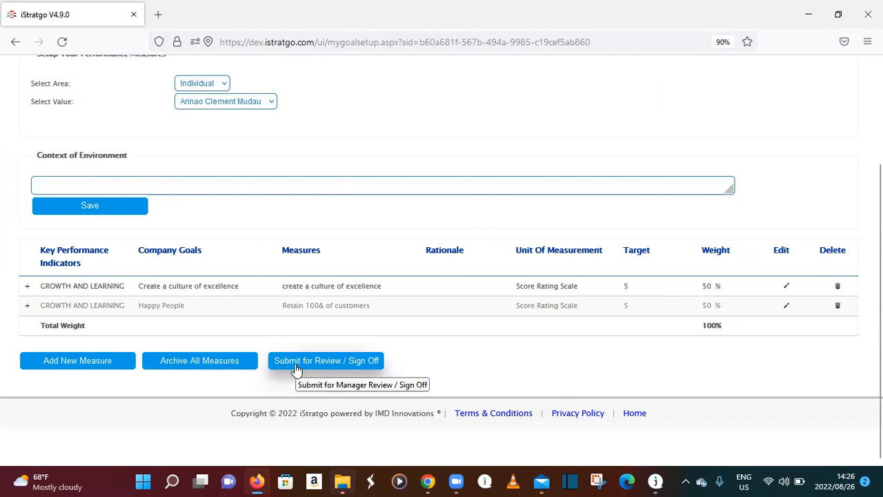
pyautogui.click(335, 363)
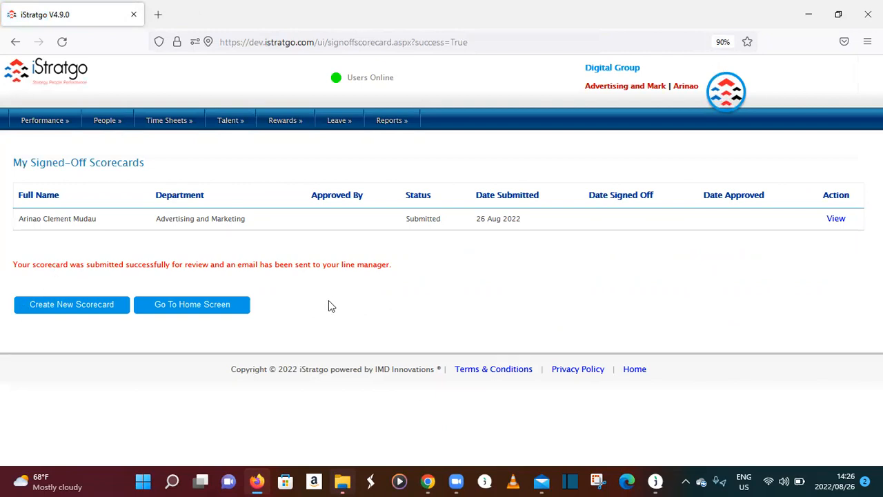
# Switch to the line manager's session in Chrome, then approve and sign off the employee's resubmitted scorecard.
pyautogui.click(428, 481)
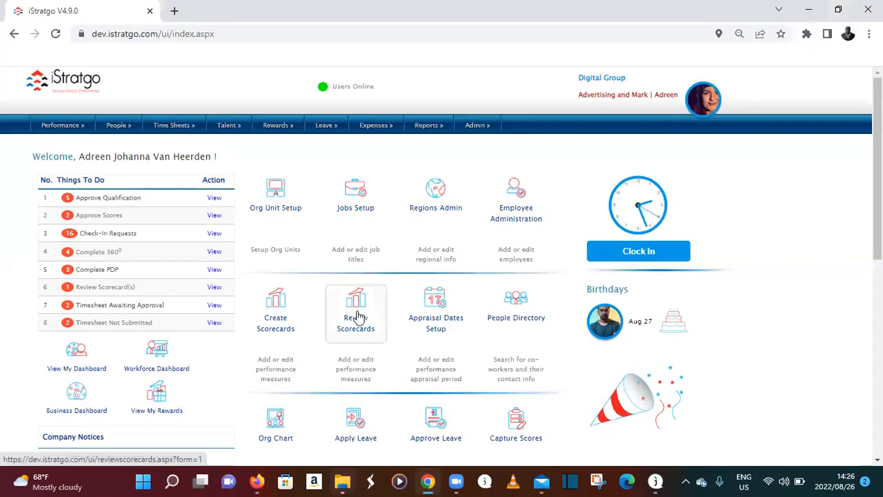
pyautogui.click(216, 289)
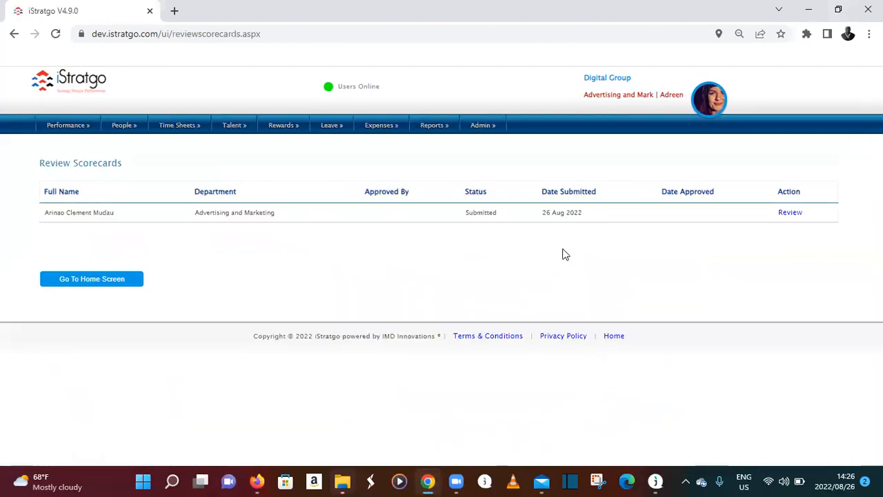
pyautogui.click(790, 214)
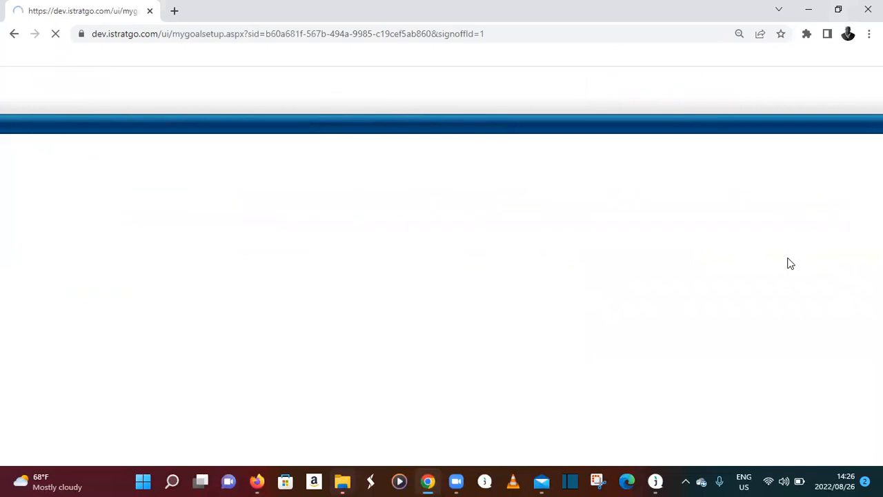
pyautogui.scroll(-3, 561, 300)
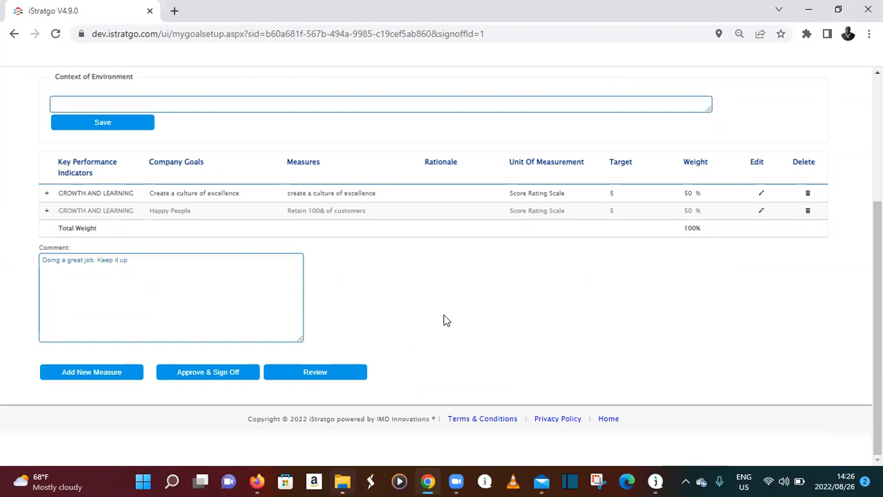
pyautogui.click(215, 376)
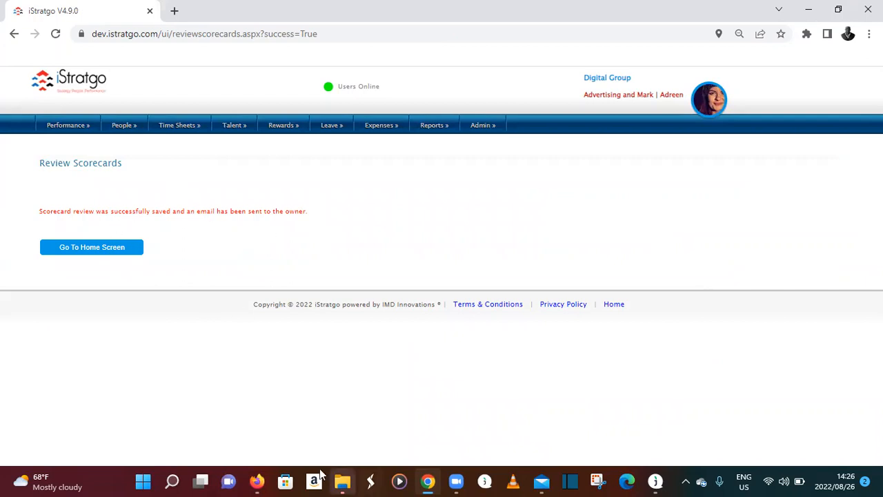
# Switch to the employee's session in Firefox and sign off the manager-approved scorecard, agreeing to the irreversible sign-off.
pyautogui.click(257, 482)
pyautogui.click(76, 68)
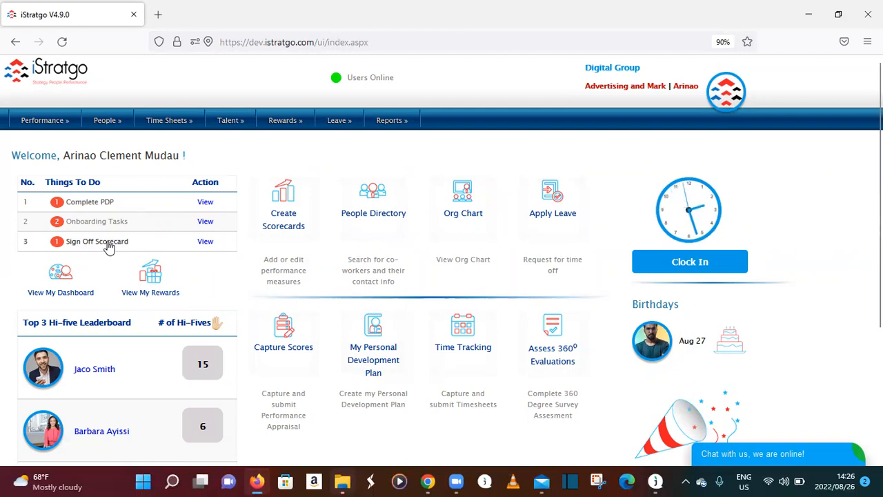
pyautogui.click(204, 241)
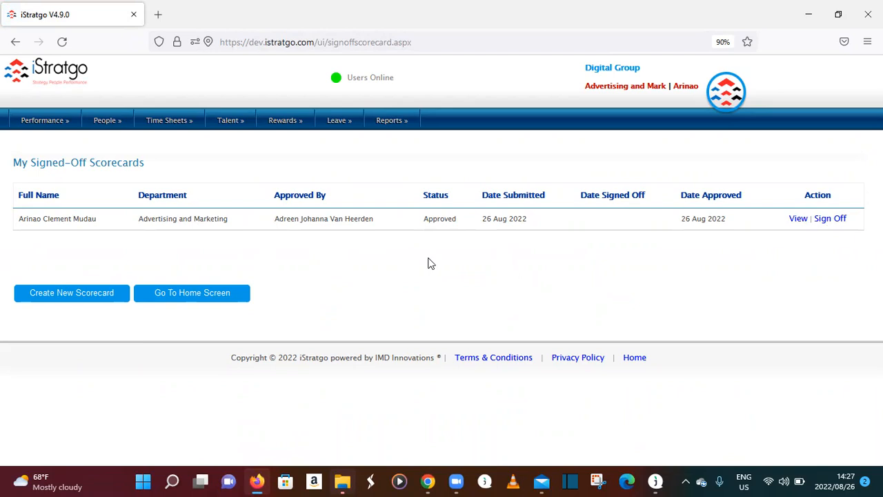
pyautogui.click(835, 220)
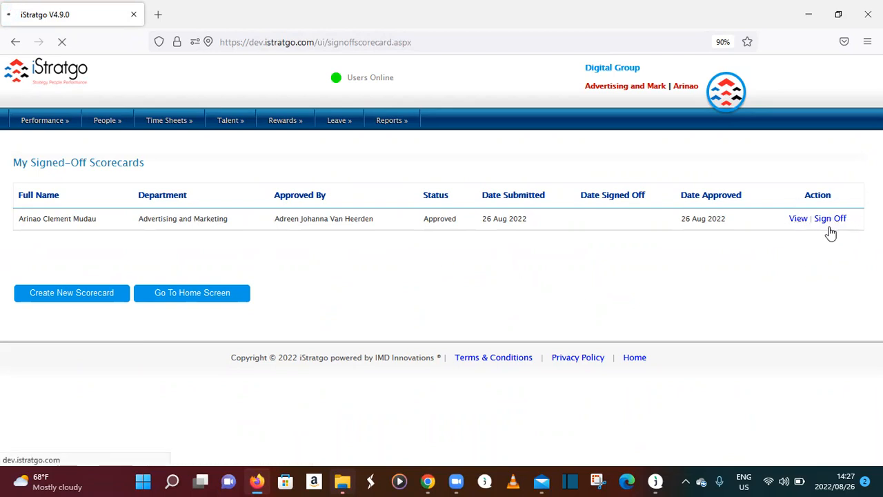
pyautogui.scroll(-2, 618, 287)
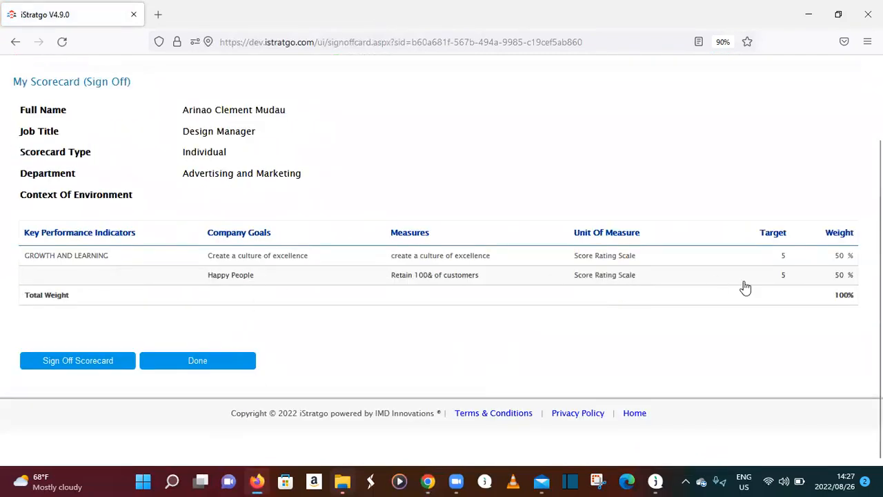
pyautogui.click(71, 362)
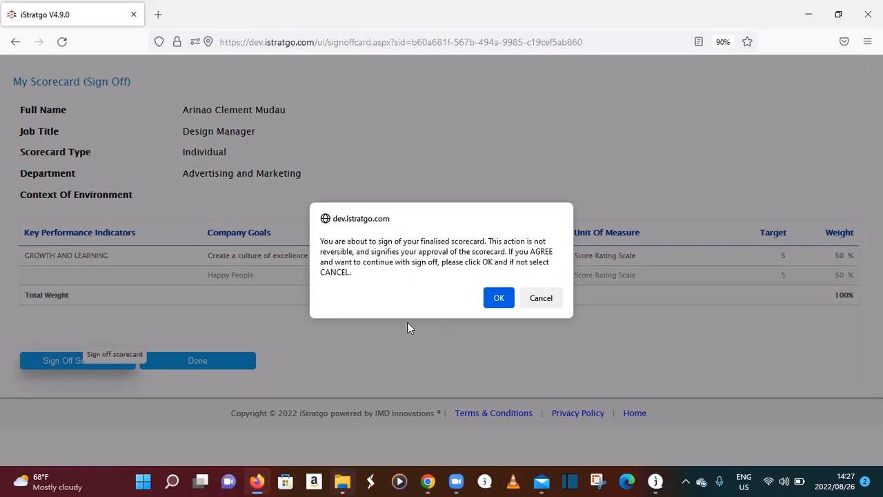
pyautogui.click(495, 298)
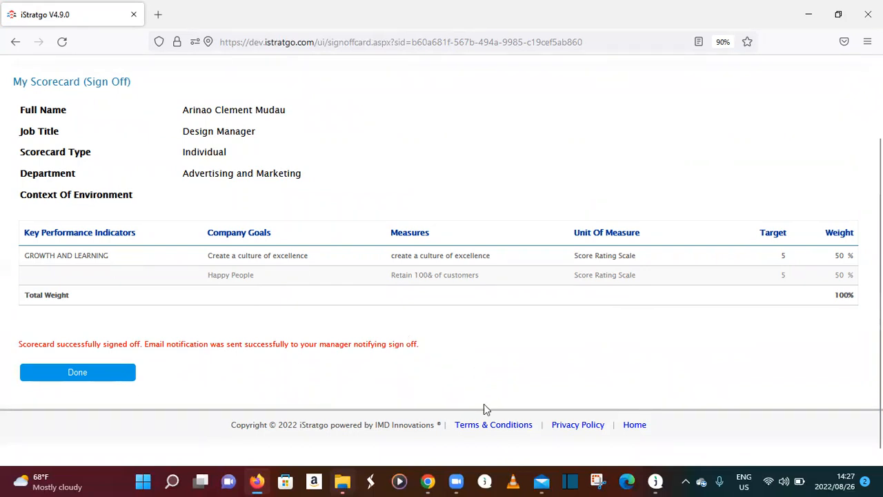
# Look over the signed-off scorecard, return to the employee's home page and check its remaining to-do items.
pyautogui.scroll(3, 303, 335)
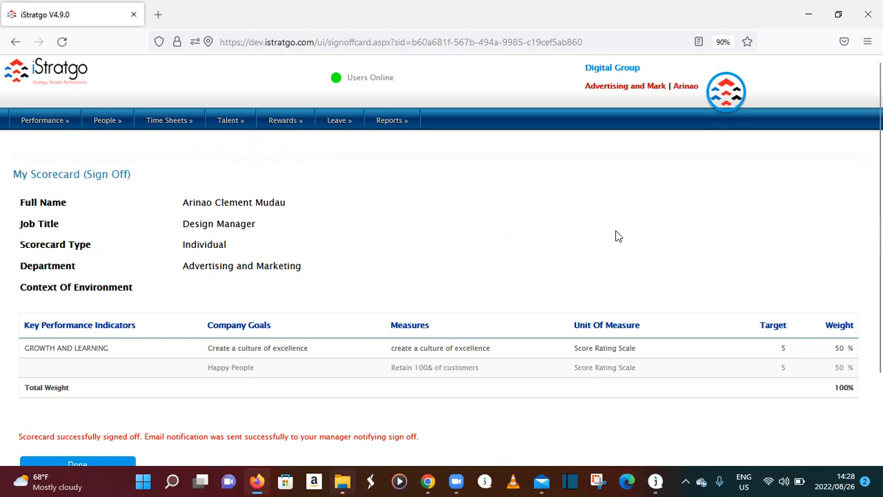
pyautogui.scroll(-3, 526, 262)
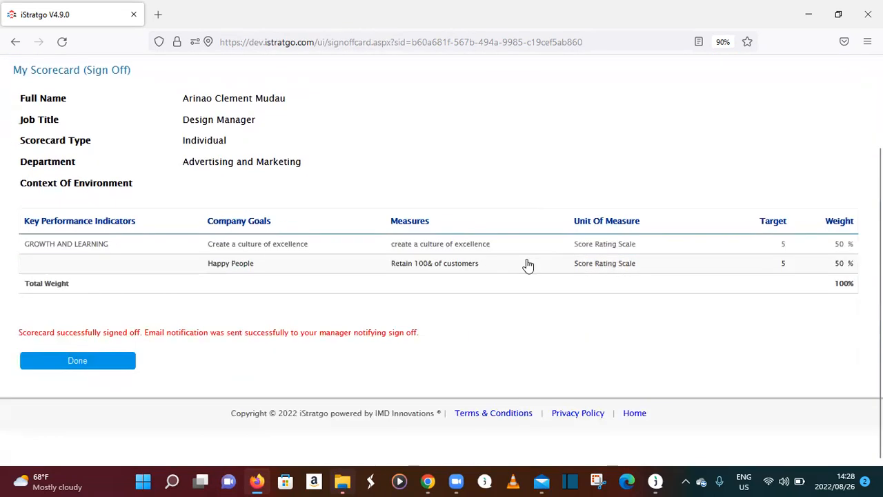
pyautogui.scroll(3, 484, 194)
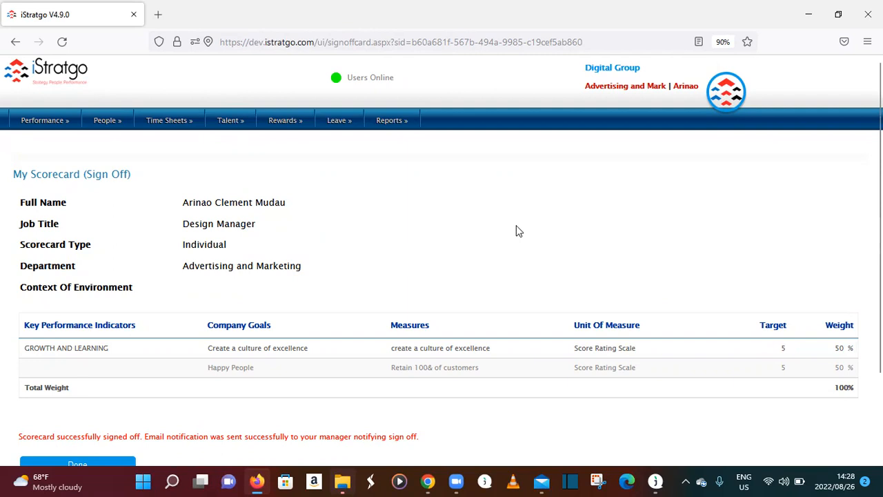
pyautogui.scroll(-3, 476, 248)
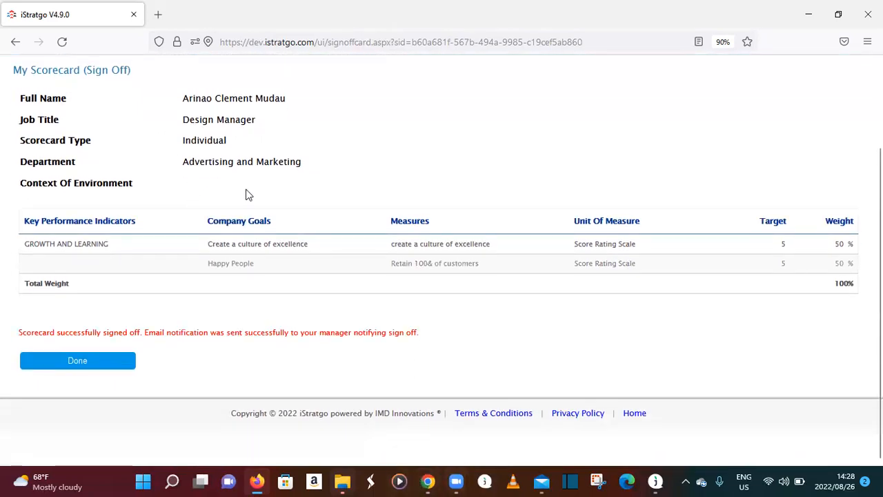
pyautogui.scroll(3, 249, 195)
pyautogui.click(55, 82)
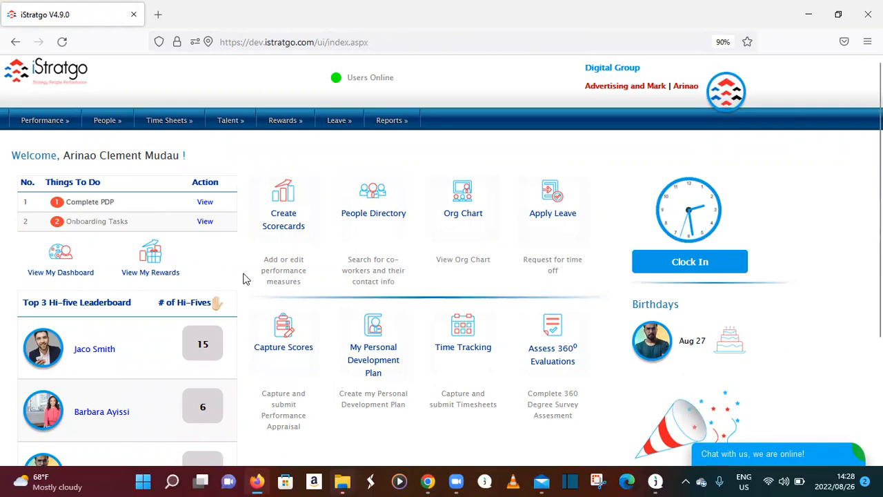
pyautogui.scroll(-3, 351, 366)
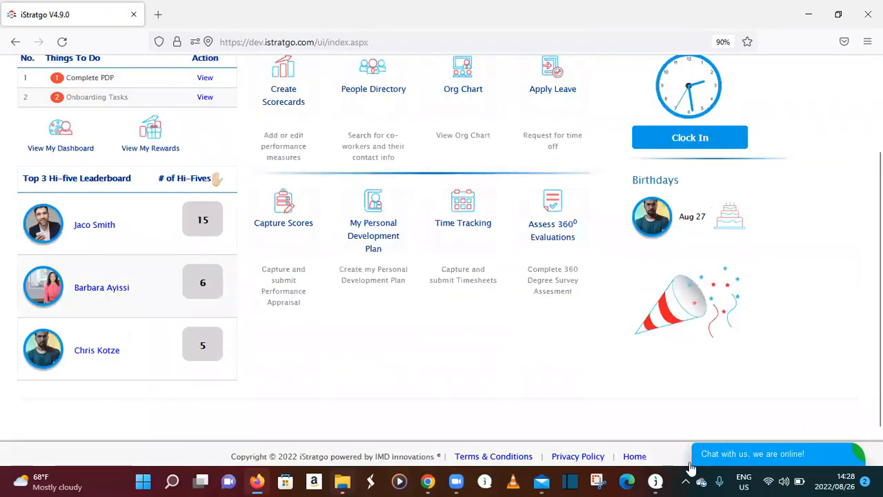